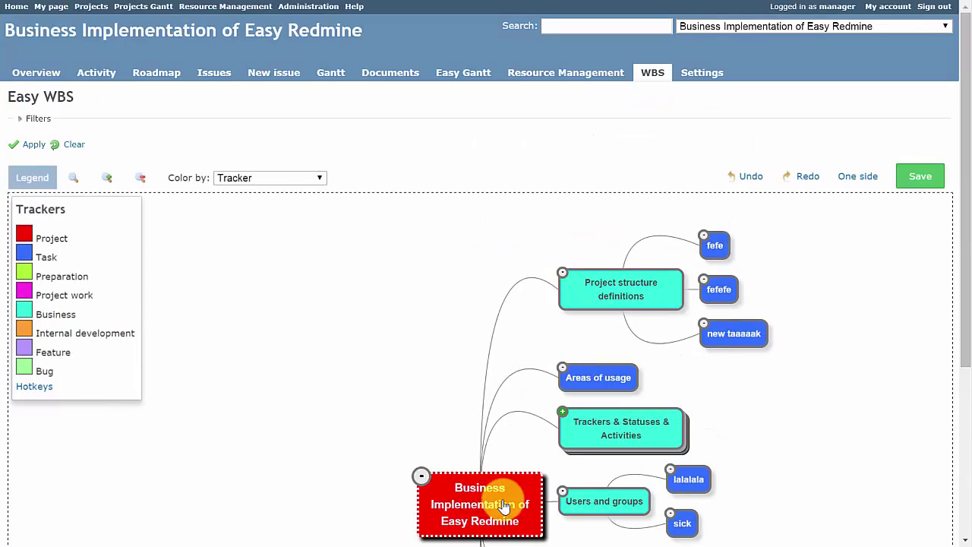
Drag the Business Implementation of Easy Redmine root node left to shift the map
left_click_drag(504, 507, 336, 463)
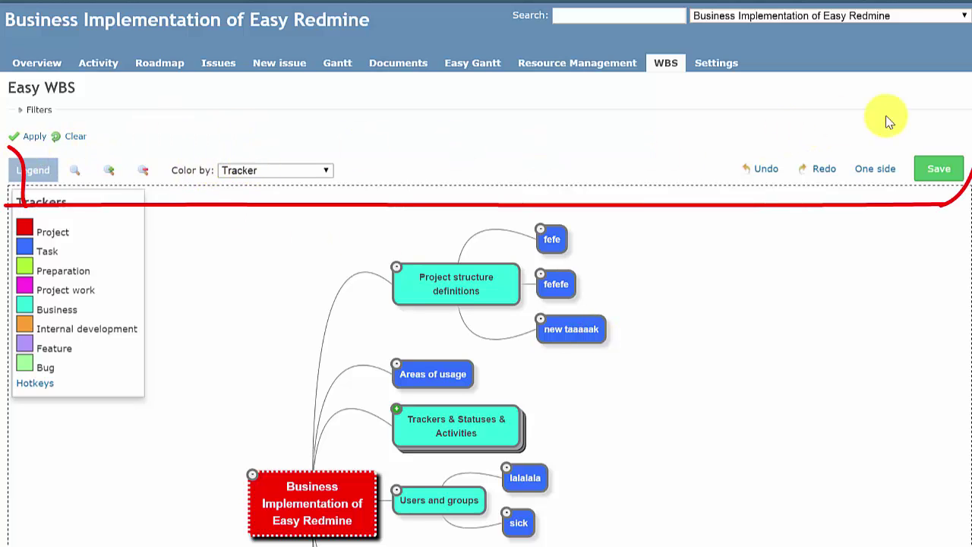
Zoom the mind map out and back in, then list the Color by choices
left_click(144, 172)
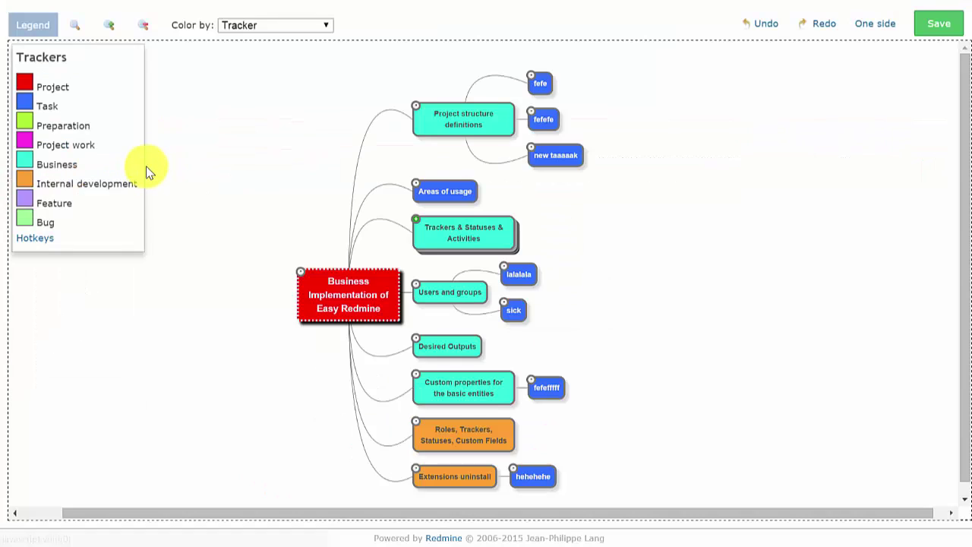
left_click(111, 28)
scroll(203, 114, "up", 3)
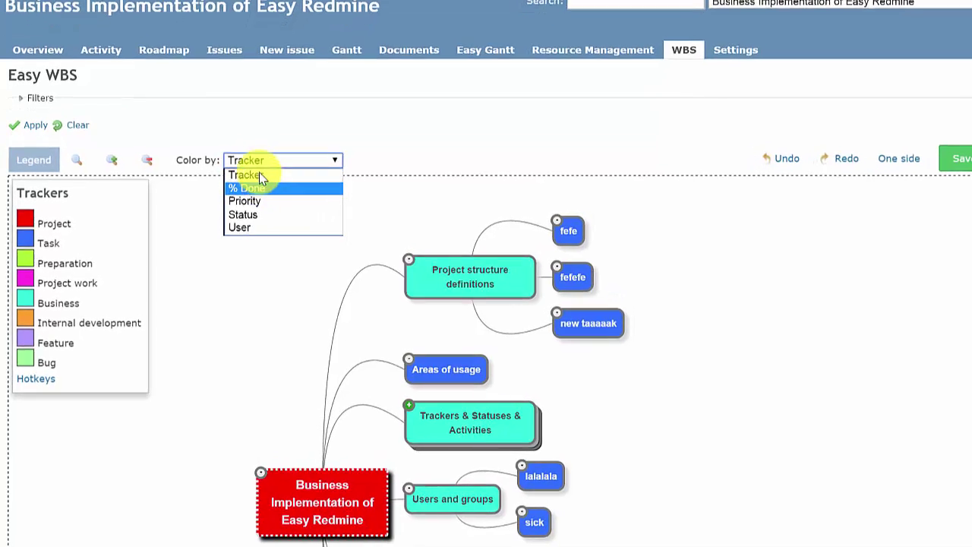
Preview the mind map coloured by % Done, then Priority, then Status
left_click(209, 166)
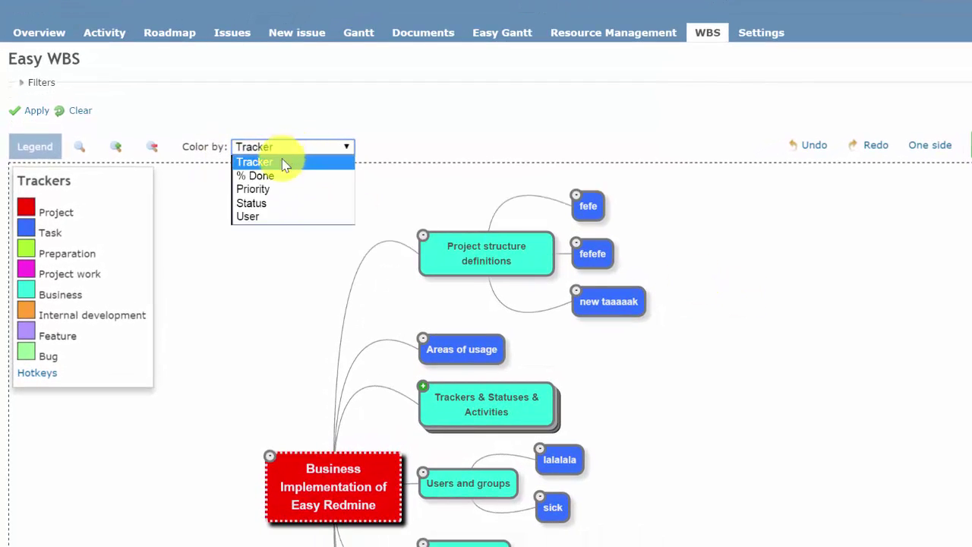
left_click(256, 175)
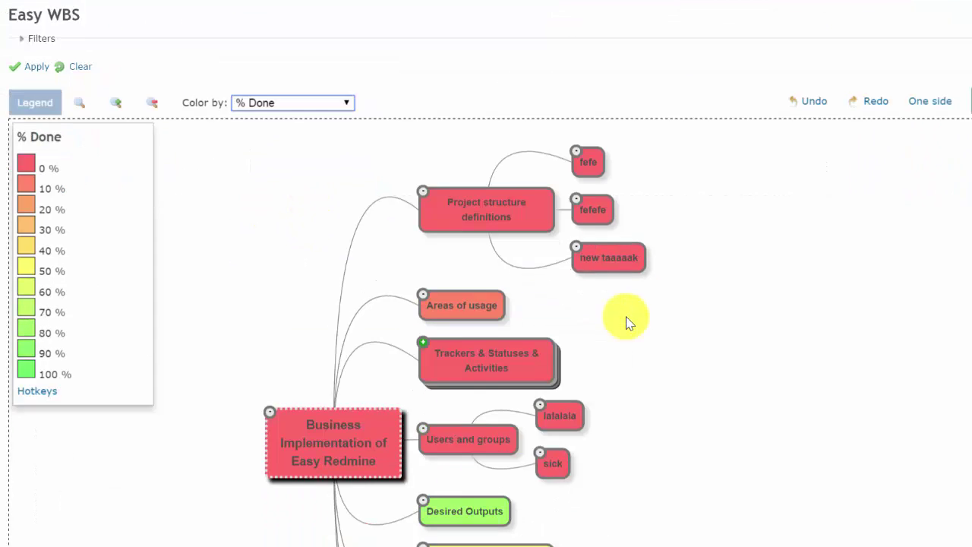
left_click(260, 110)
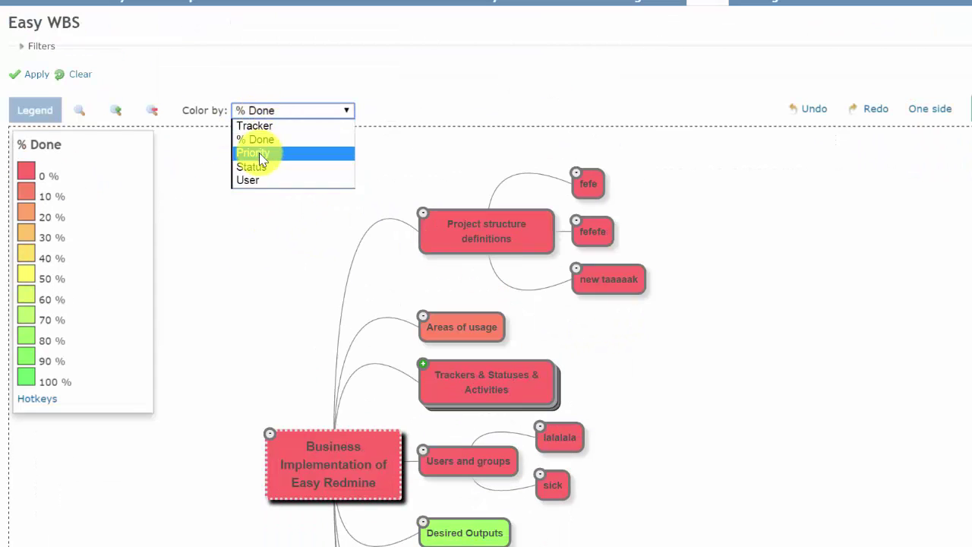
left_click(259, 153)
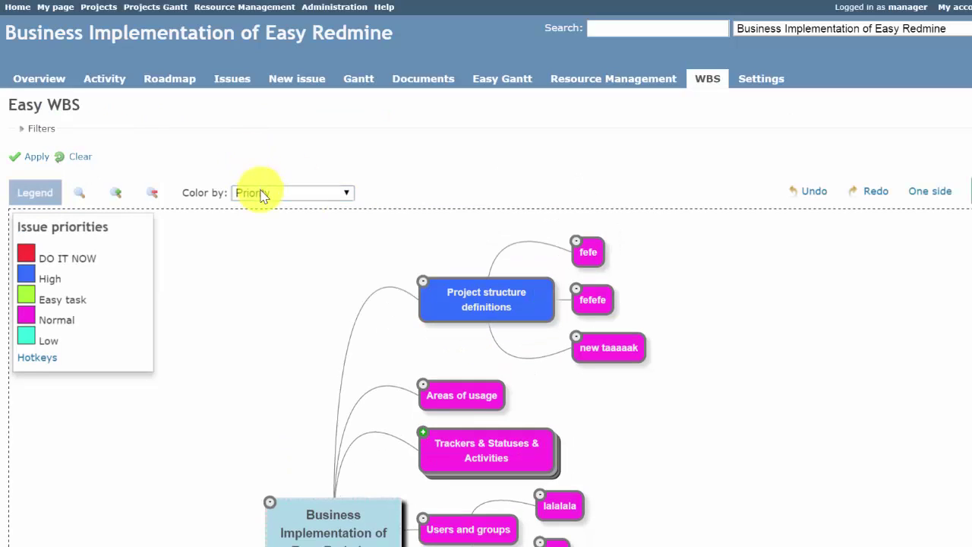
left_click(260, 195)
left_click(251, 250)
Colour the nodes by assigned User and scroll through the user legend
left_click(266, 195)
left_click(259, 262)
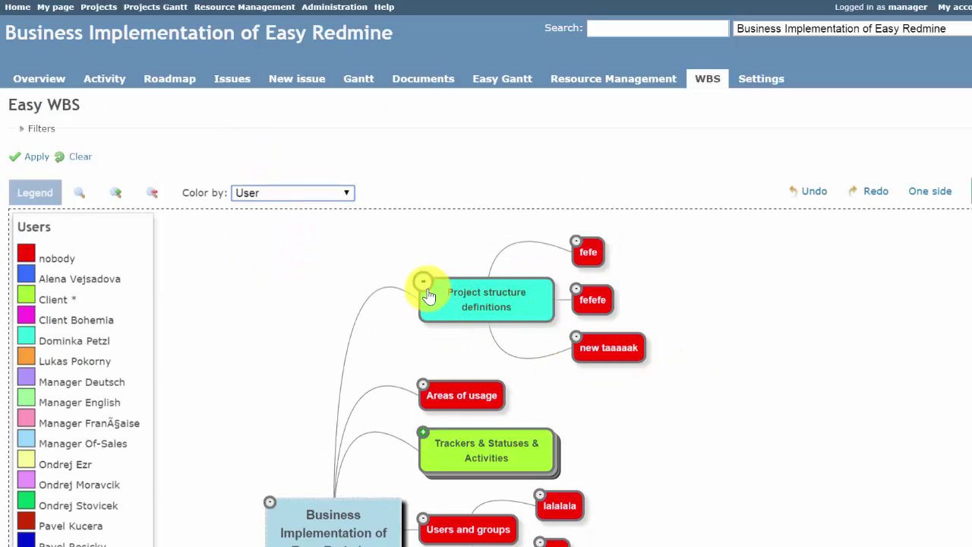
scroll(446, 240, "down", 3)
scroll(612, 390, "down", 1)
scroll(575, 424, "up", 1)
scroll(543, 445, "up", 1)
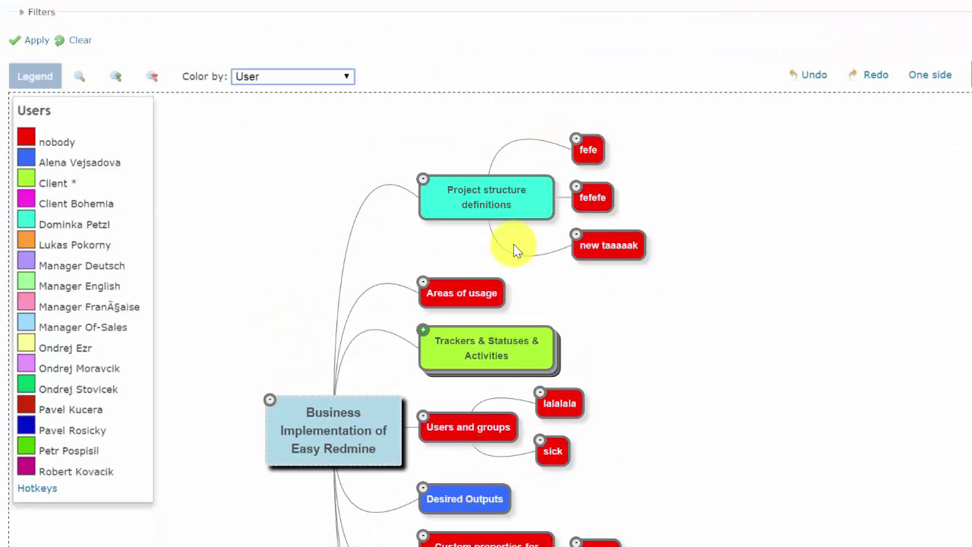
scroll(456, 520, "down", 1)
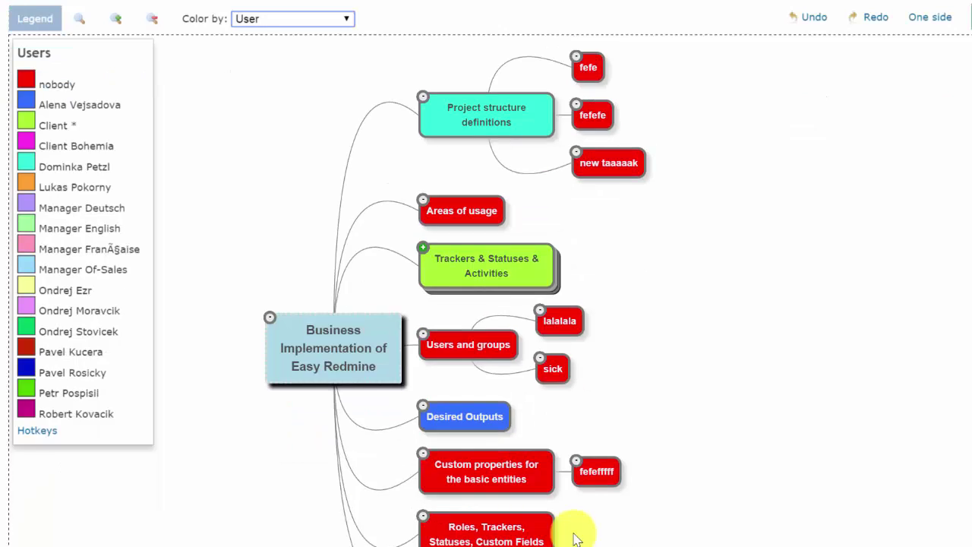
scroll(551, 357, "up", 1)
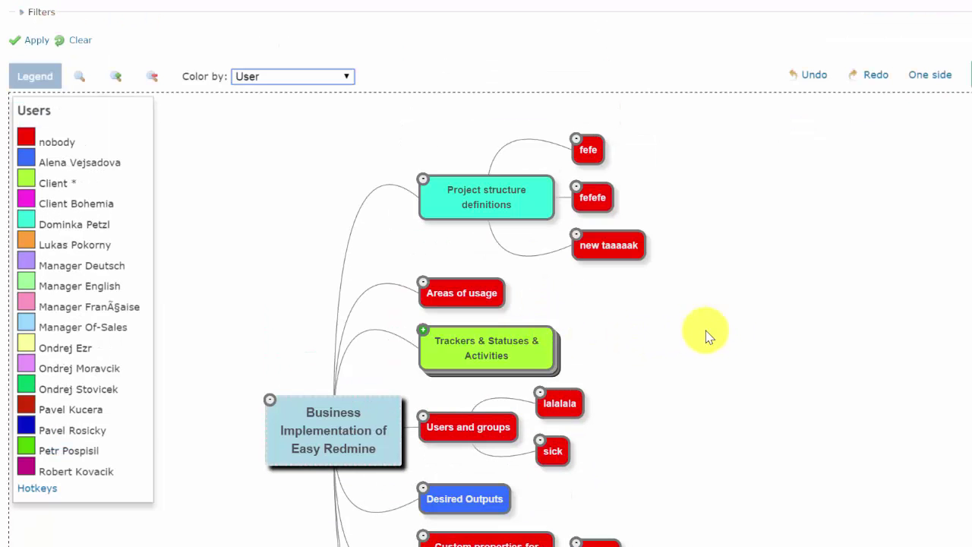
Fold Project structure definitions and unfold Trackers & Statuses & Activities to reveal ddde's fdfd tasks
left_click(423, 181)
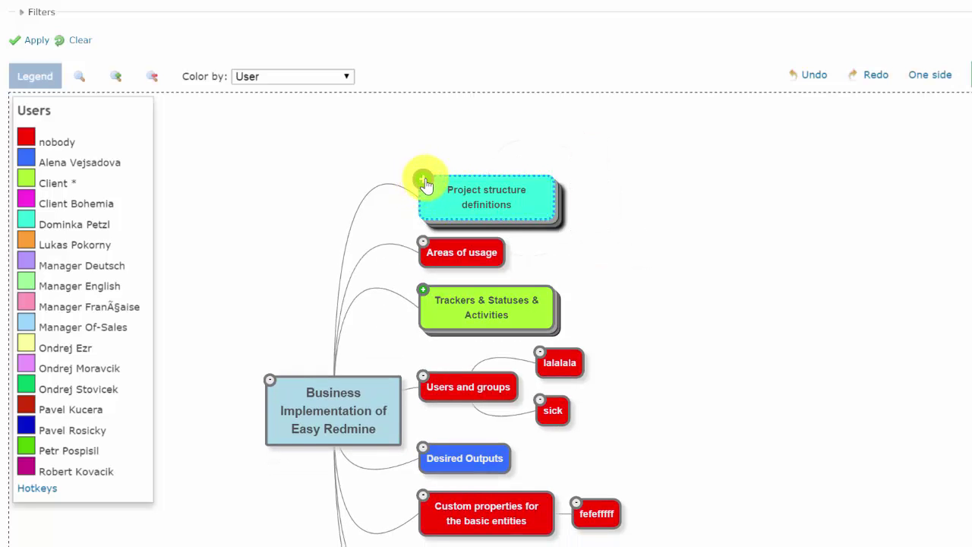
left_click(424, 182)
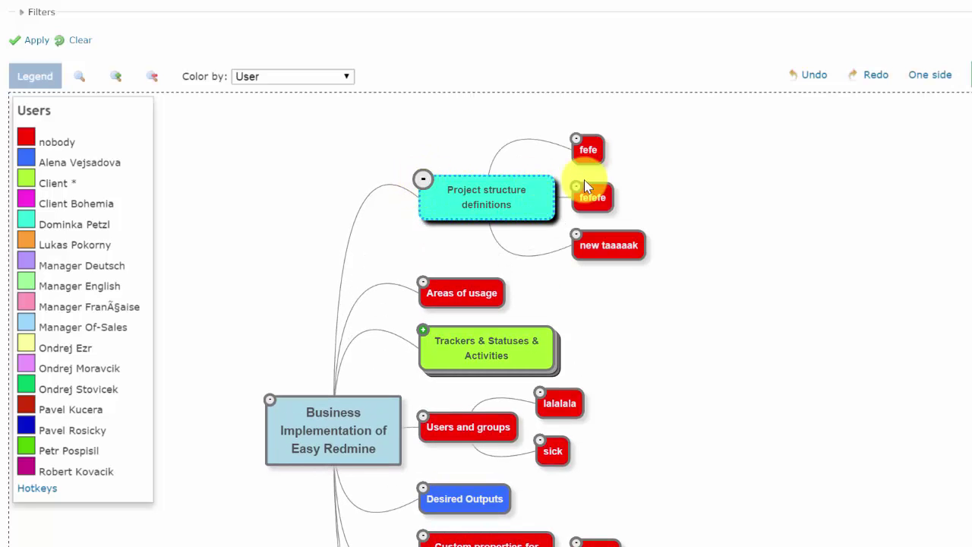
left_click(423, 181)
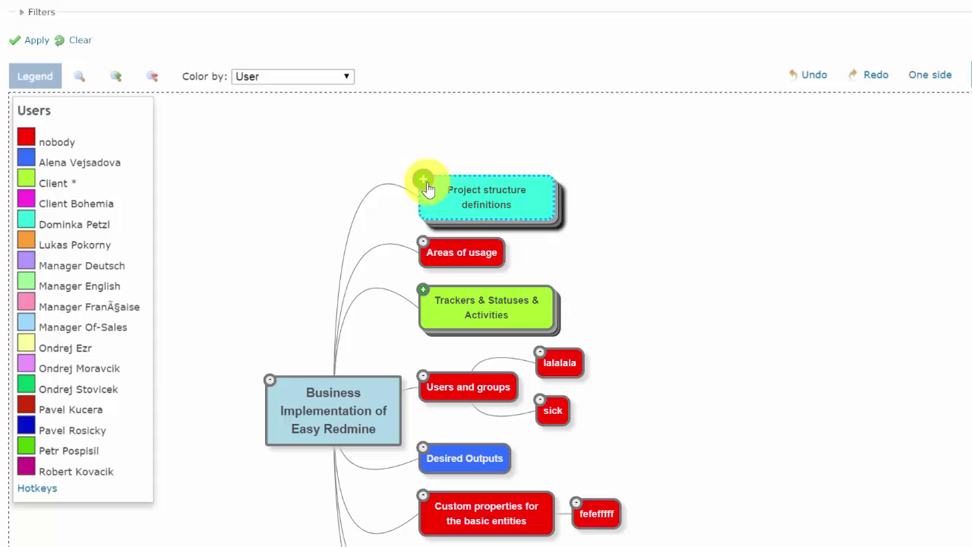
left_click(422, 291)
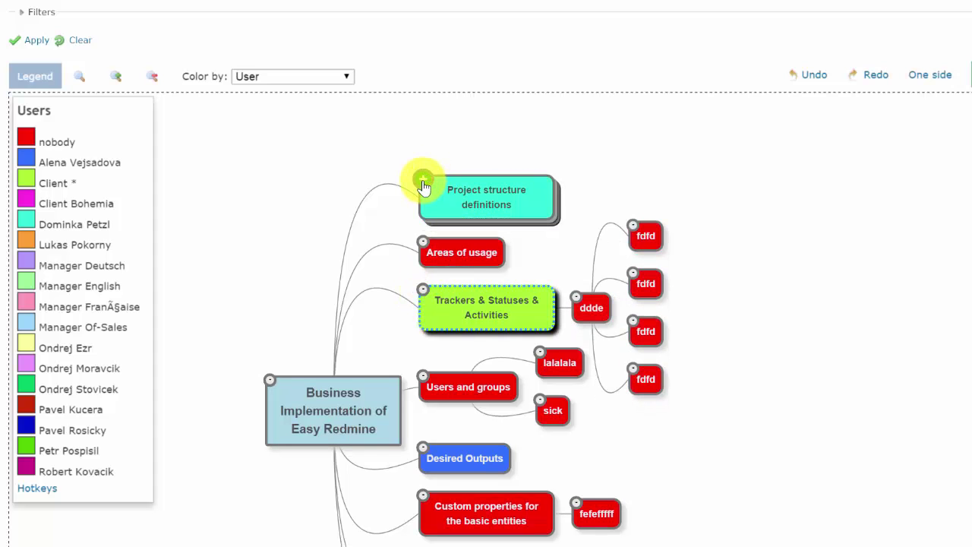
View the Project structure definitions issue via Go to Issue, then close it
right_click(492, 198)
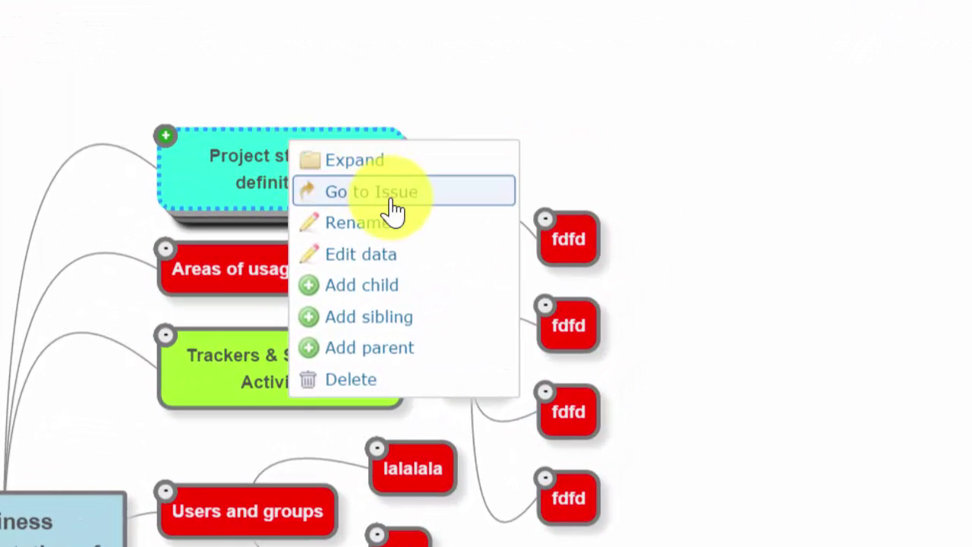
left_click(370, 262)
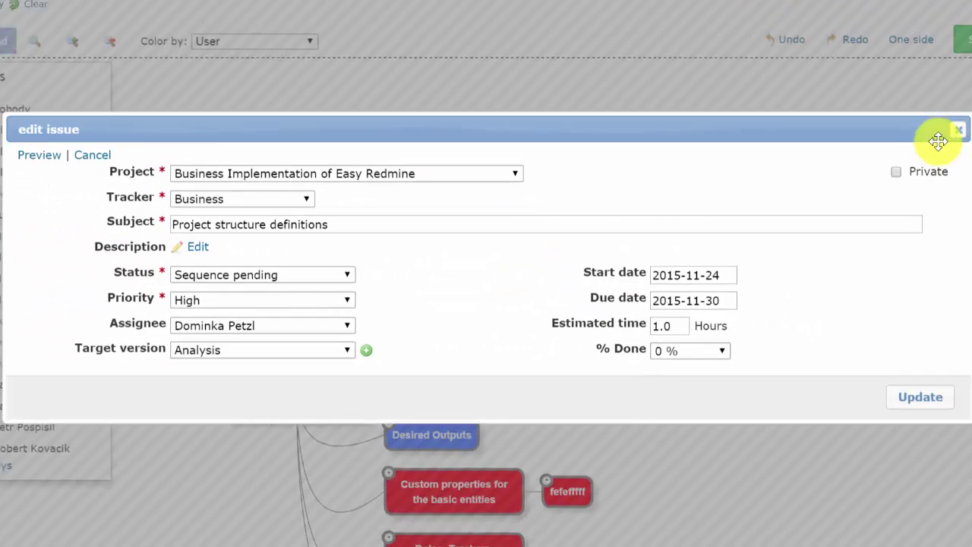
left_click(956, 132)
Add a child task named dwdwdw under Project structure definitions
right_click(510, 163)
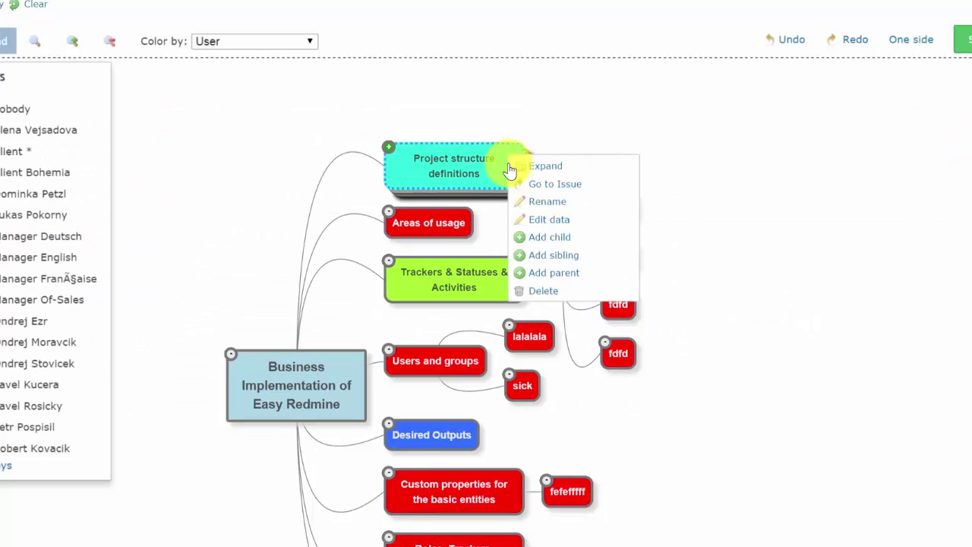
left_click(572, 242)
type("dwdwdw")
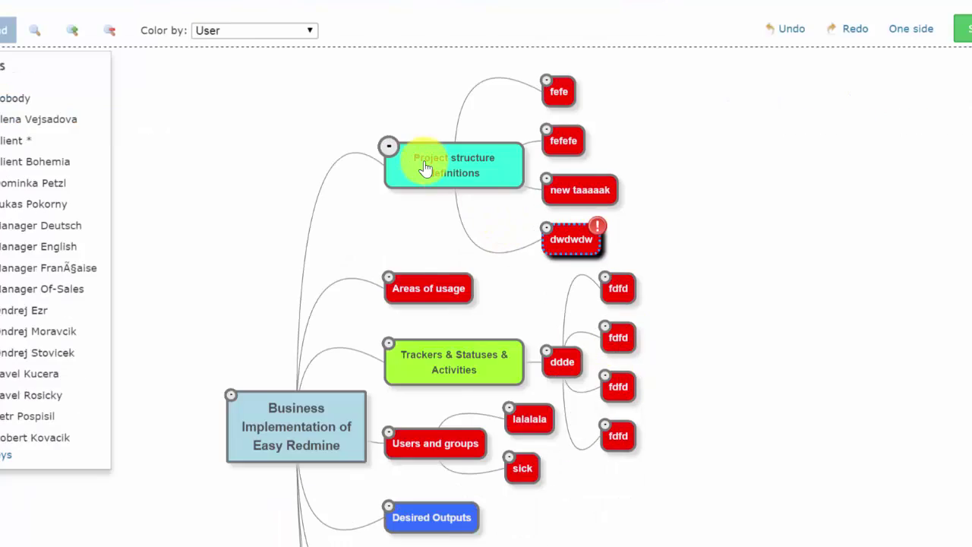
right_click(427, 166)
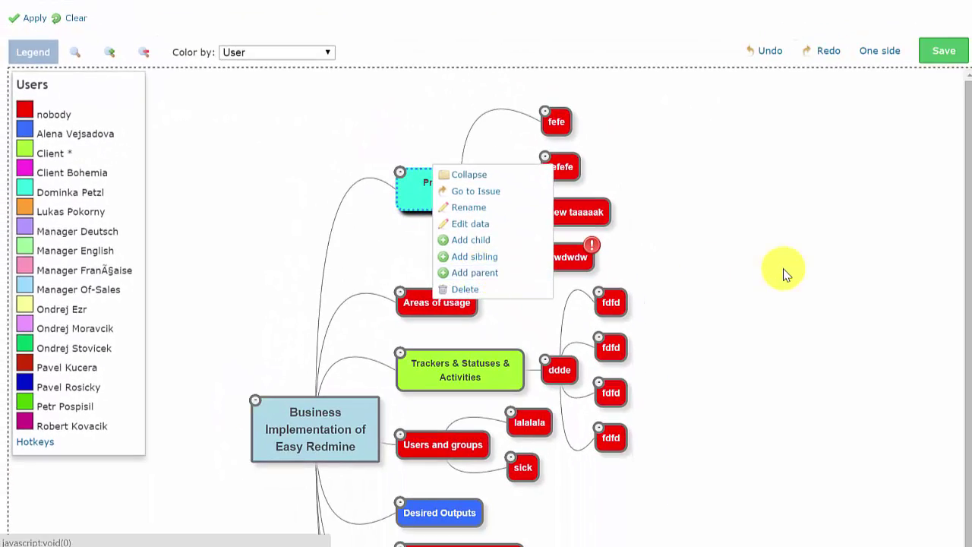
left_click(712, 281)
scroll(711, 281, "down", 1)
scroll(712, 281, "down", 2)
scroll(712, 281, "down", 2)
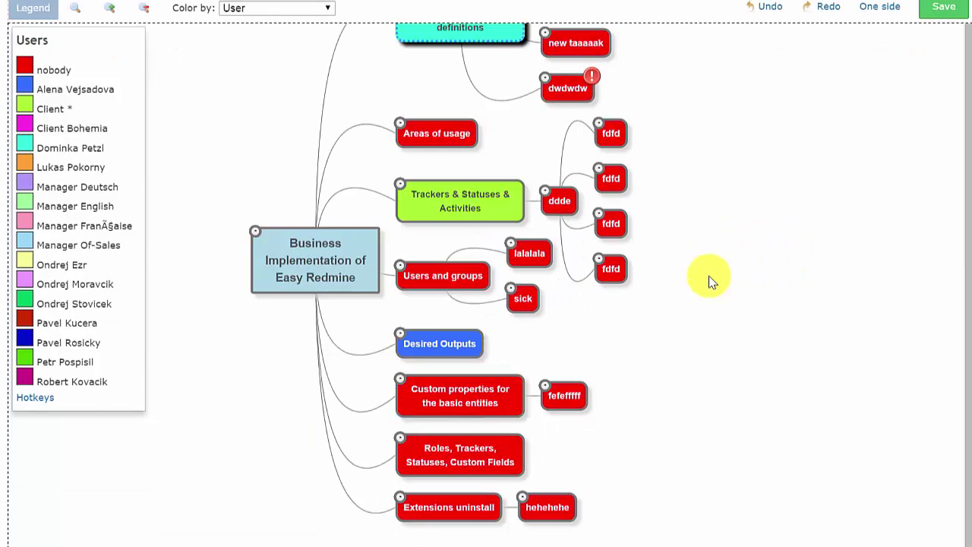
scroll(712, 281, "down", 2)
scroll(712, 281, "up", 2)
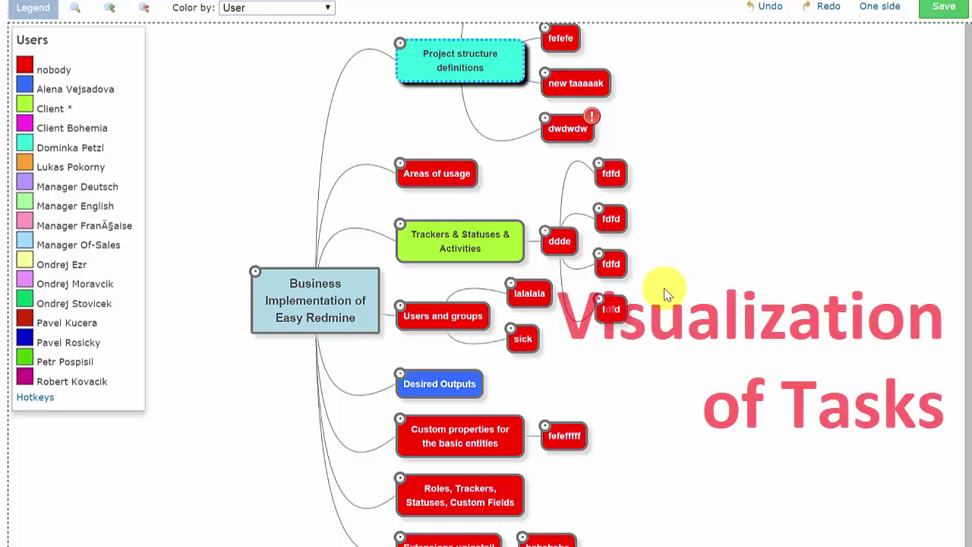
Select the ddde and Areas of usage tasks, then scroll through the keyboard operations help
left_click(551, 248)
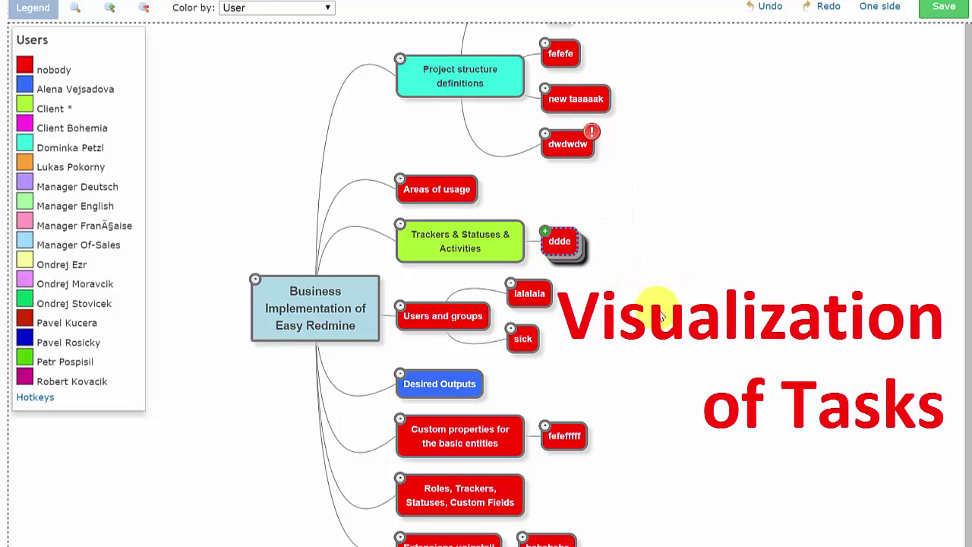
left_click(443, 193)
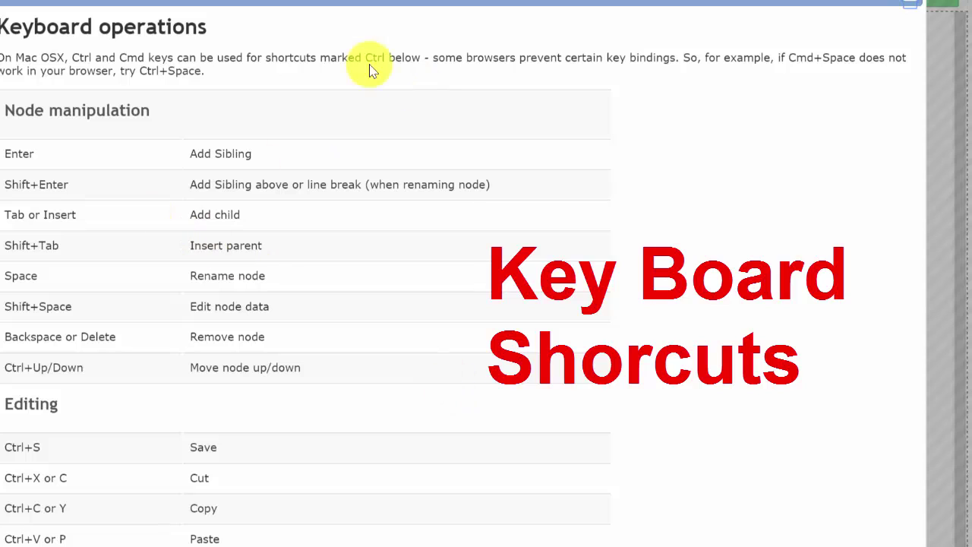
scroll(261, 91, "down", 4)
scroll(260, 91, "down", 2)
scroll(265, 147, "down", 3)
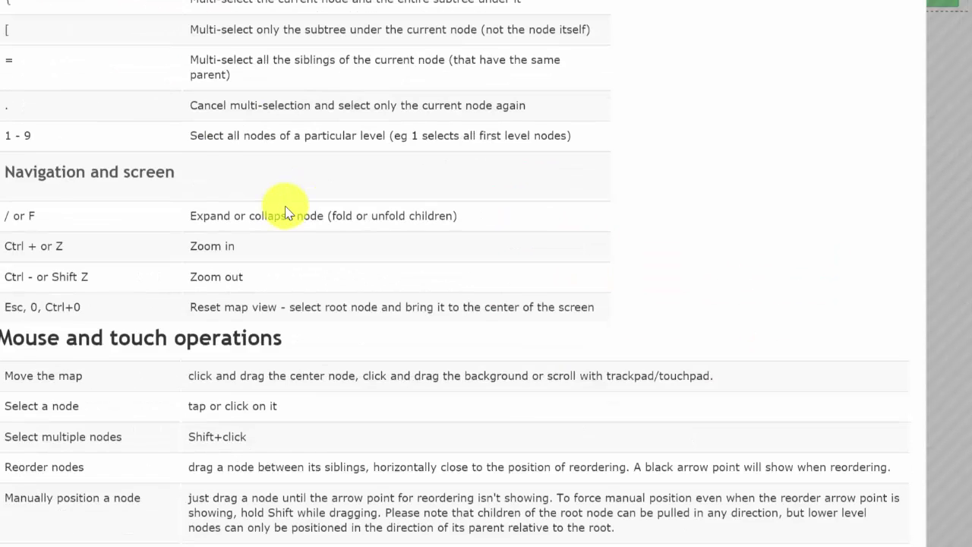
scroll(287, 211, "down", 3)
Close the help and add three fefe child tasks under Areas of usage
left_click(870, 542)
scroll(524, 243, "up", 3)
left_click(427, 359)
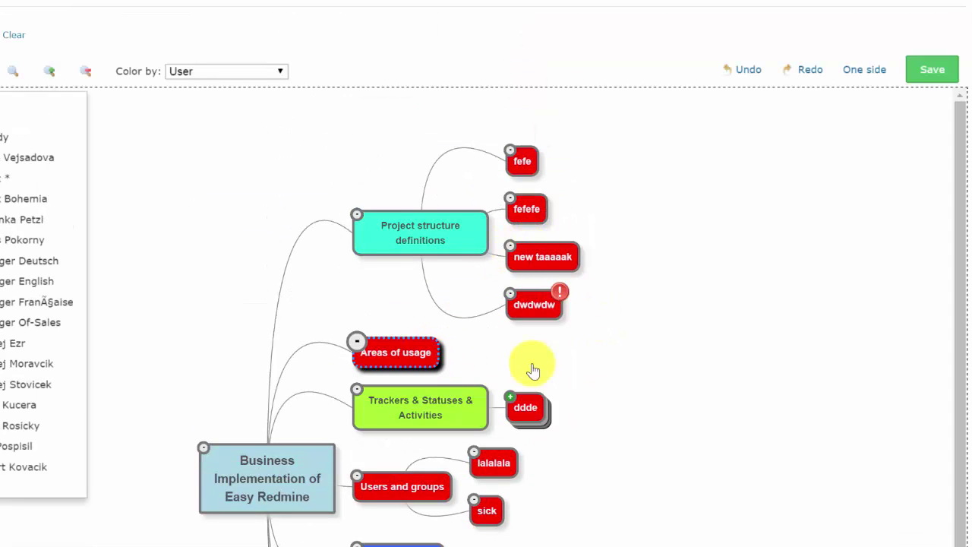
key("Tab")
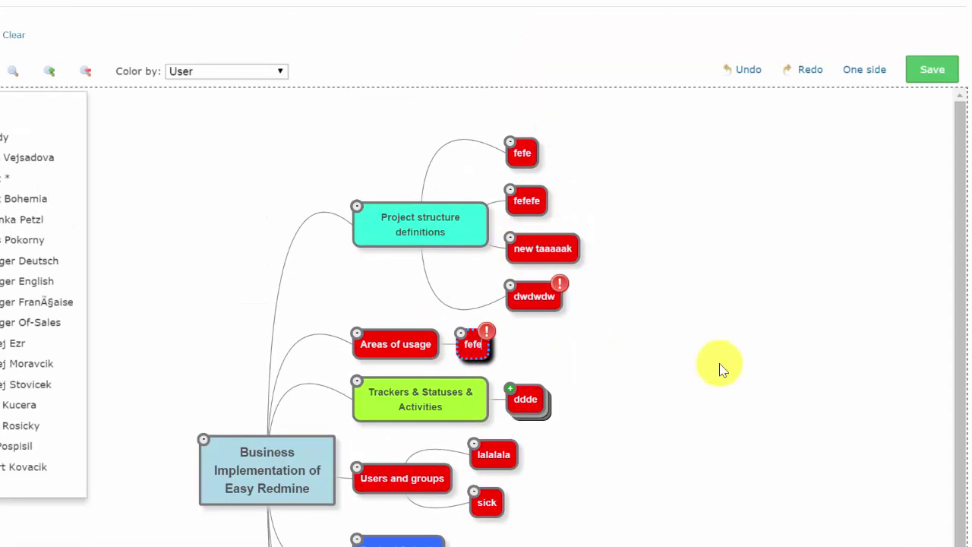
scroll(722, 370, "down", 2)
key("Return")
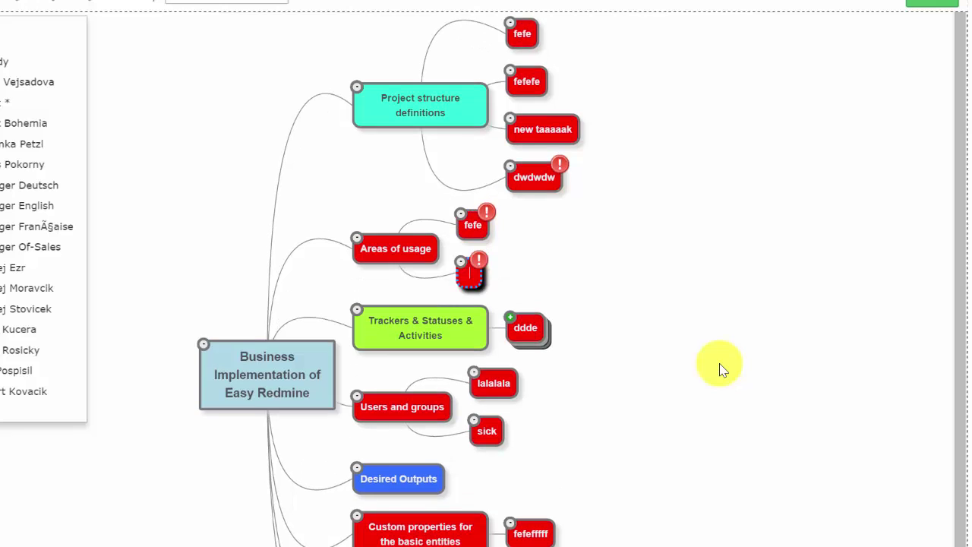
type("fefe")
key("Return")
type("fefe")
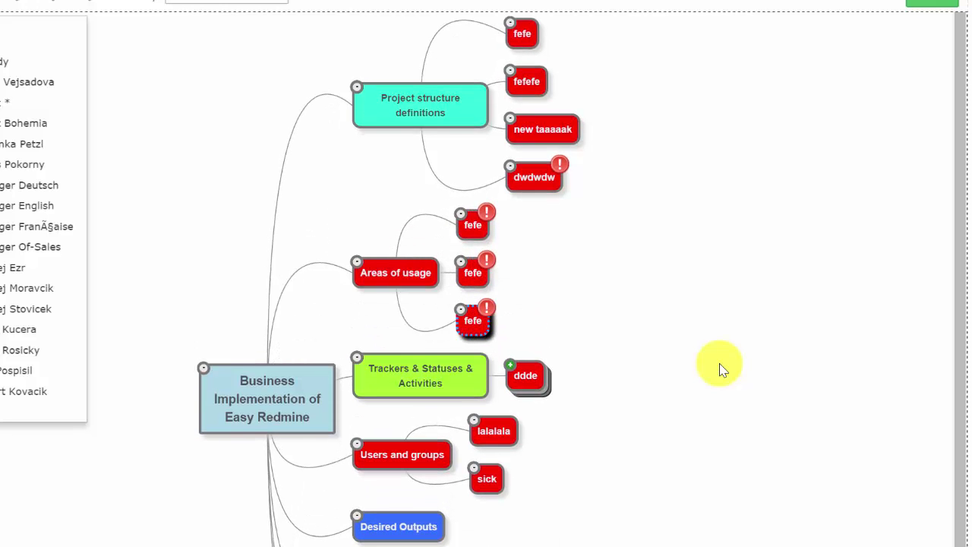
Scroll around the mind map to review the new fefe tasks
scroll(521, 365, "up", 3)
scroll(584, 273, "down", 2)
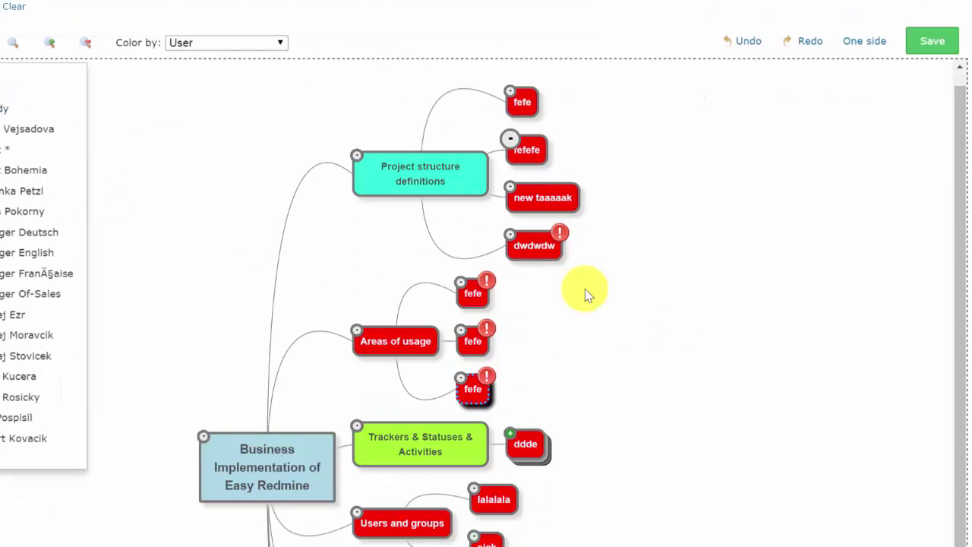
scroll(592, 296, "down", 2)
scroll(608, 302, "down", 2)
scroll(619, 319, "up", 3)
scroll(638, 327, "up", 2)
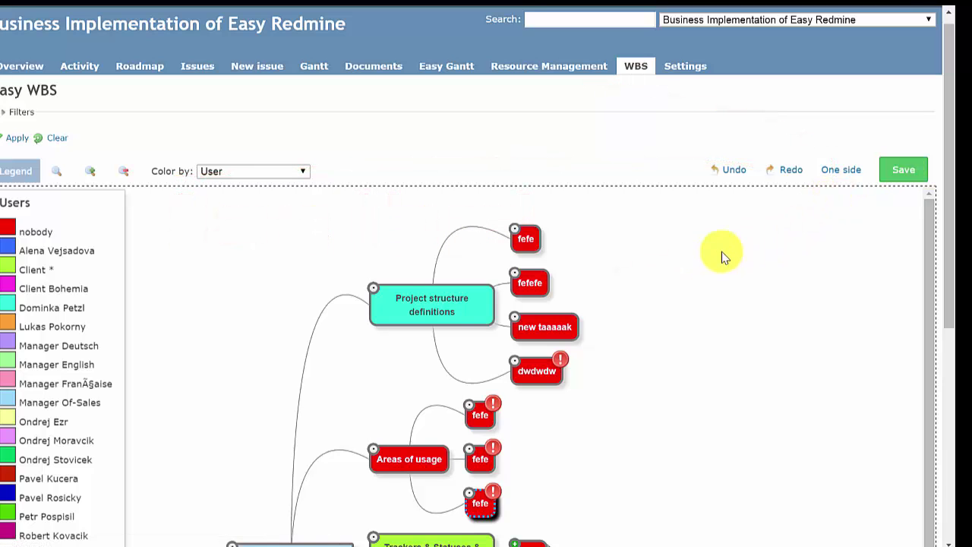
scroll(630, 243, "down", 2)
scroll(630, 254, "down", 3)
scroll(661, 322, "up", 1)
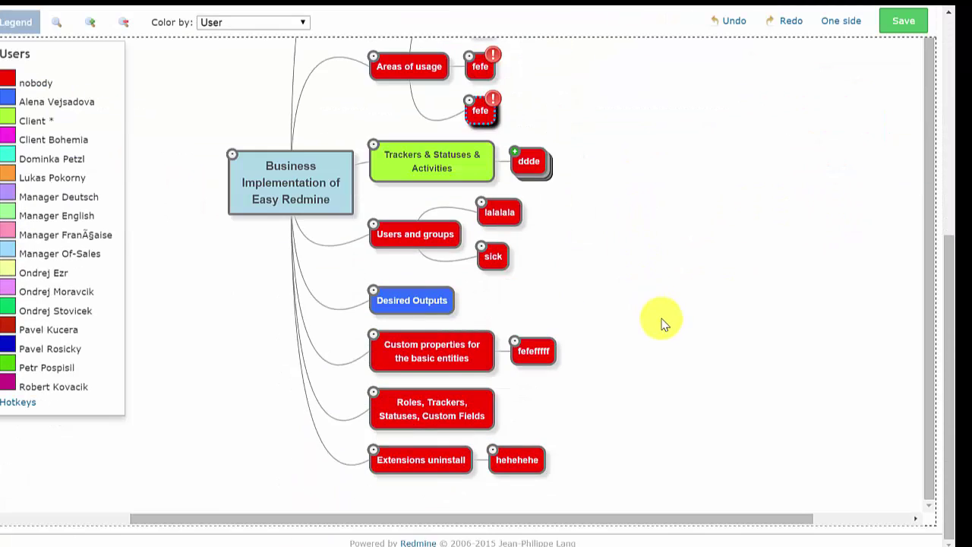
scroll(616, 313, "up", 1)
scroll(615, 313, "up", 1)
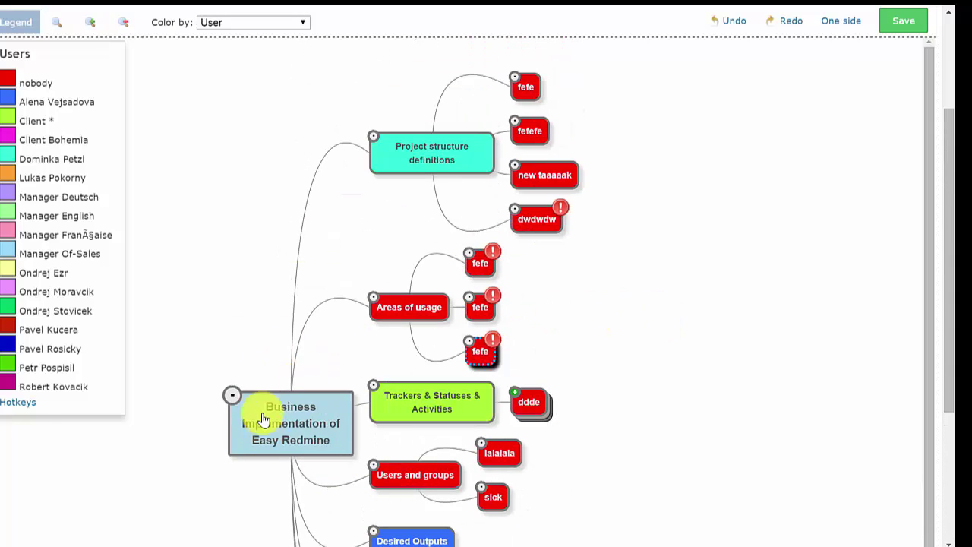
Switch to two-sided layout, move Project structure definitions below Trackers, and recentre the map
left_click(841, 21)
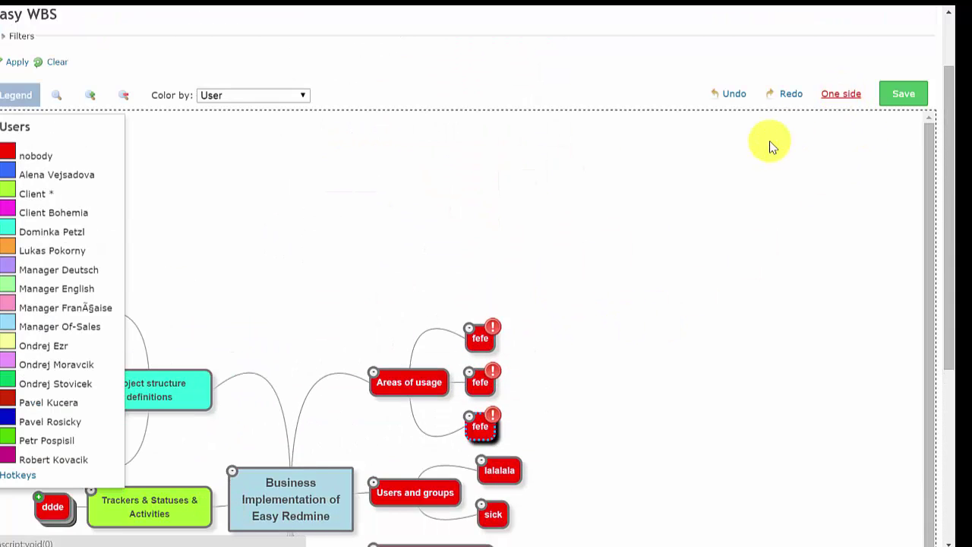
left_click_drag(285, 384, 389, 253)
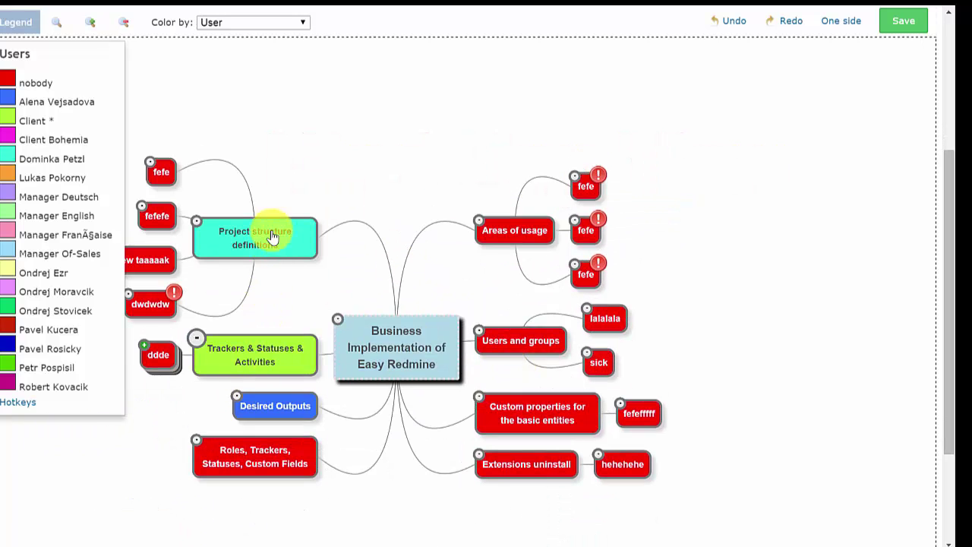
left_click_drag(275, 247, 278, 391)
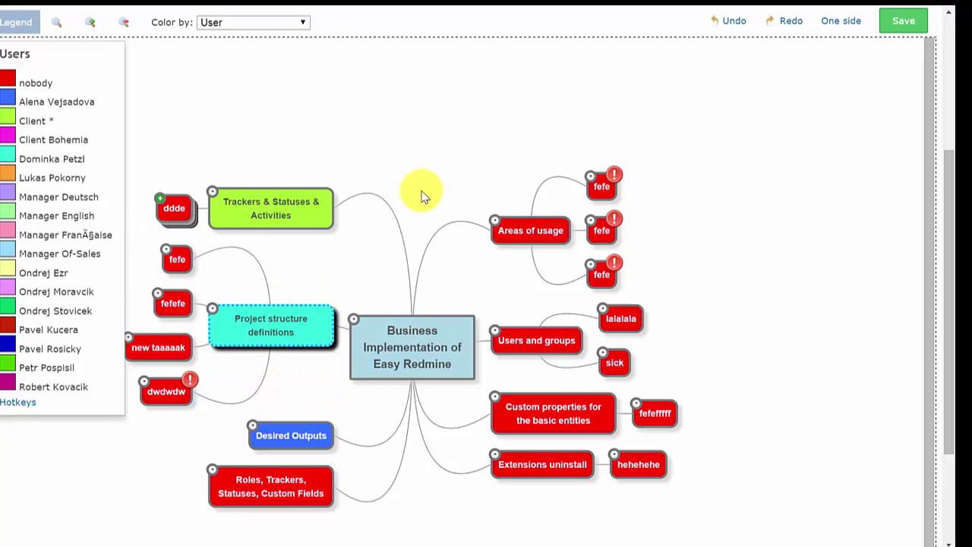
left_click_drag(413, 352, 493, 293)
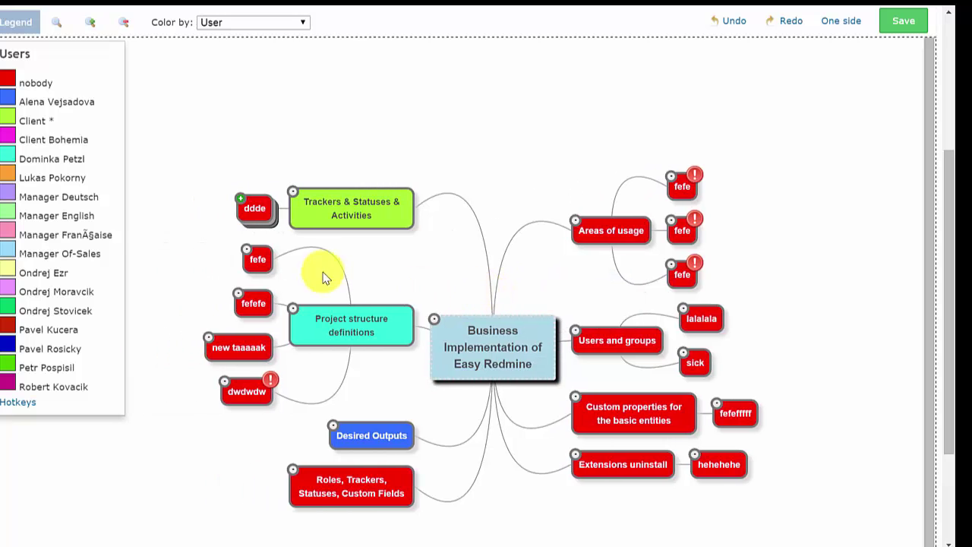
Expand ddde and drag its top fdfd task onto Project structure definitions
left_click(241, 200)
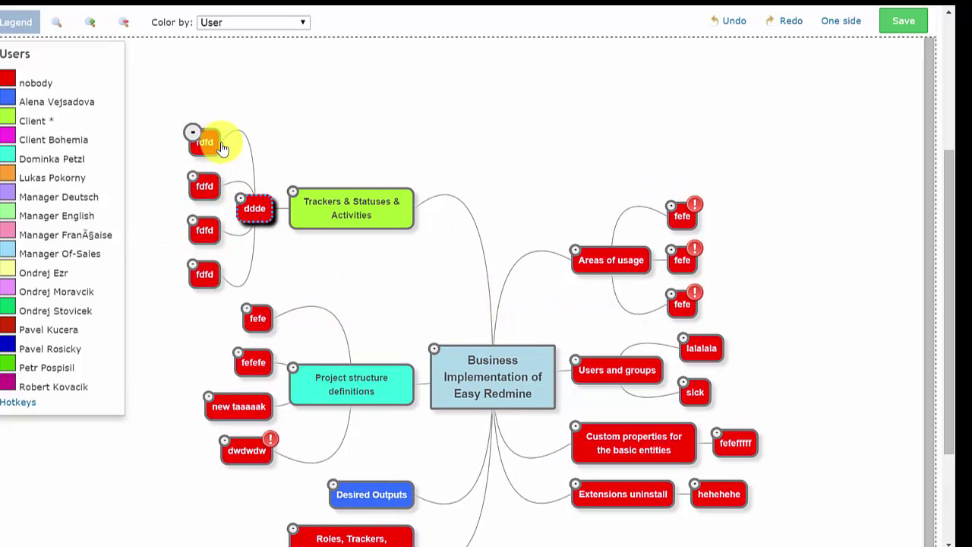
left_click_drag(210, 151, 349, 402)
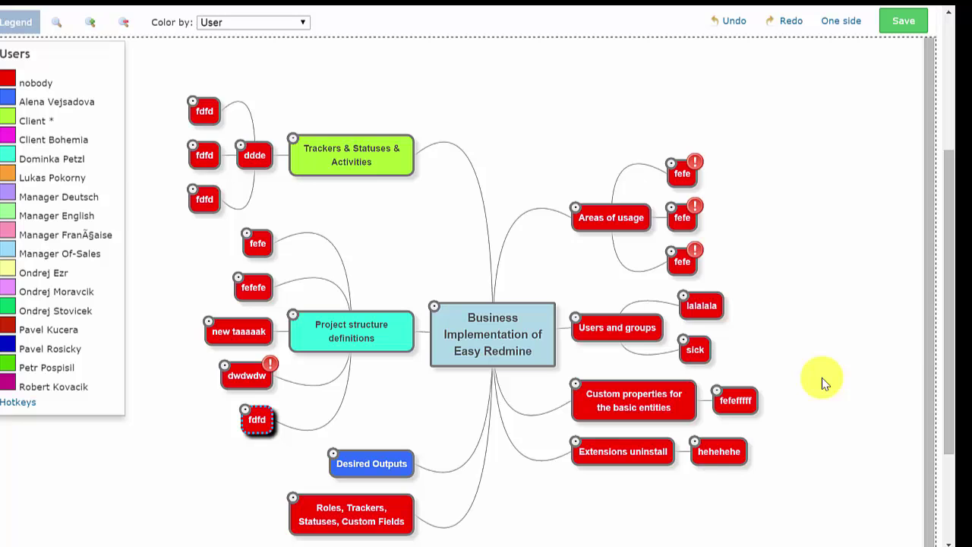
scroll(822, 377, "up", 3)
scroll(822, 378, "up", 2)
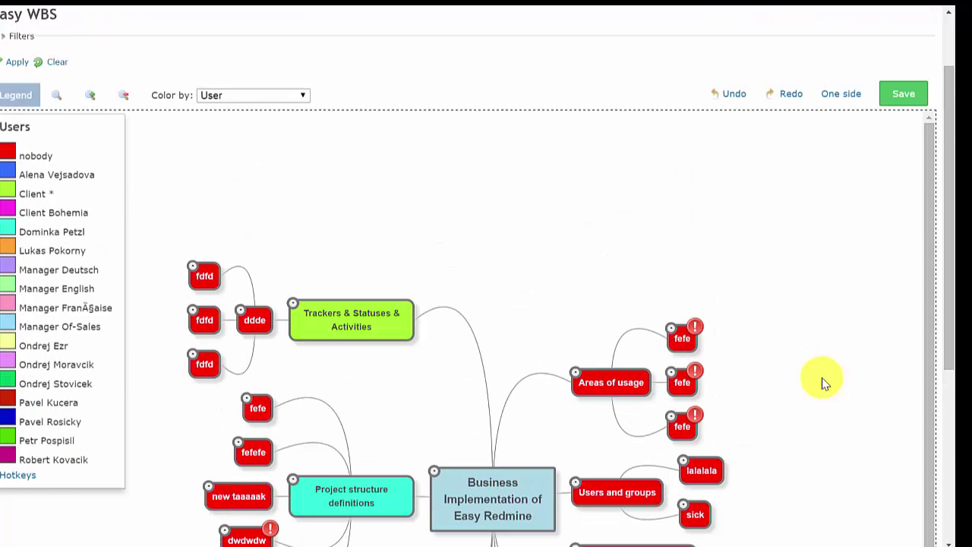
scroll(822, 377, "up", 2)
scroll(823, 377, "down", 2)
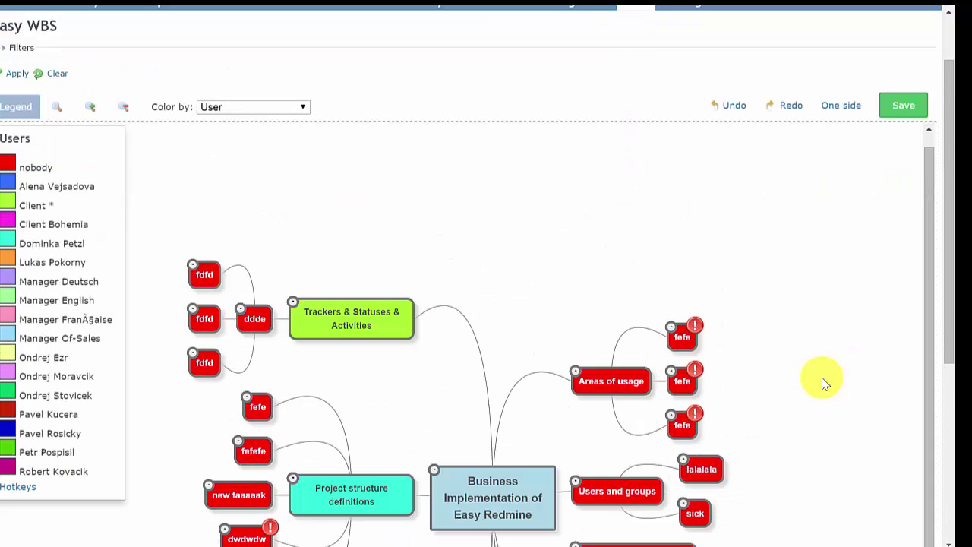
scroll(823, 377, "down", 2)
scroll(822, 378, "down", 2)
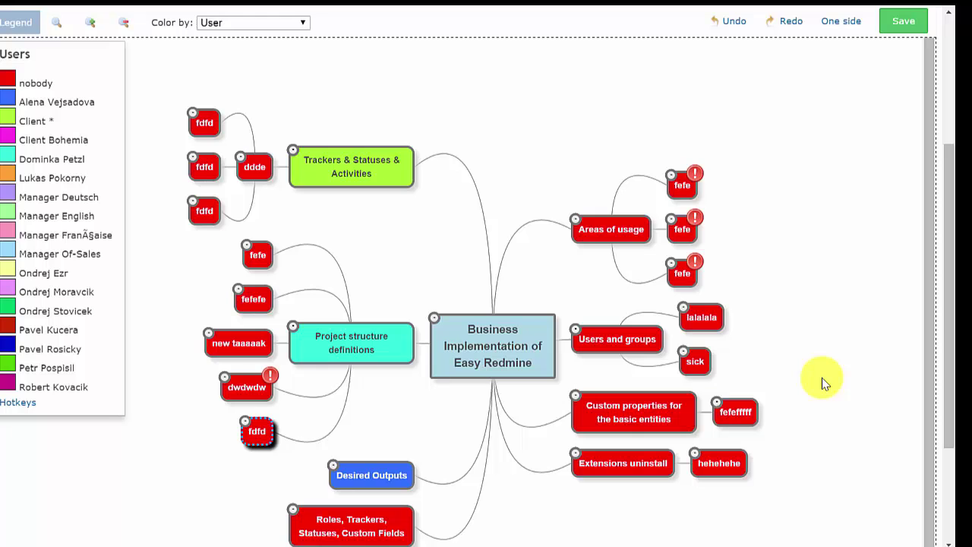
scroll(822, 377, "up", 1)
scroll(822, 377, "up", 3)
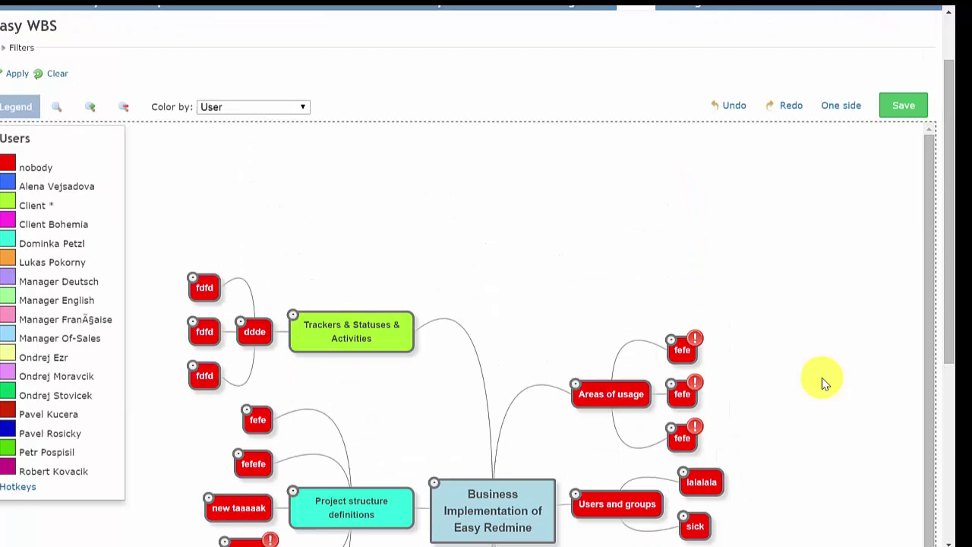
scroll(822, 377, "up", 2)
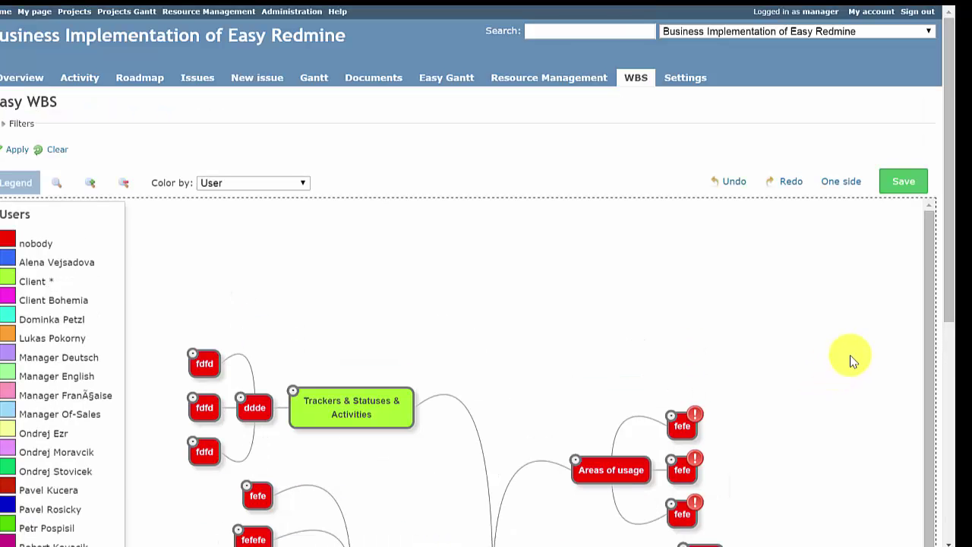